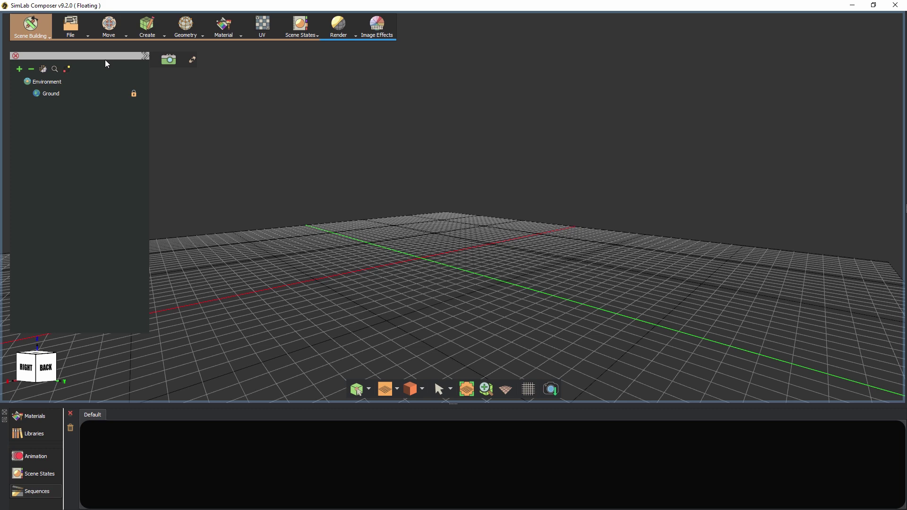
Import the SketchUp model Small_Bedroom.skp with Z as the up vector.
left_click(71, 26)
left_click(83, 124)
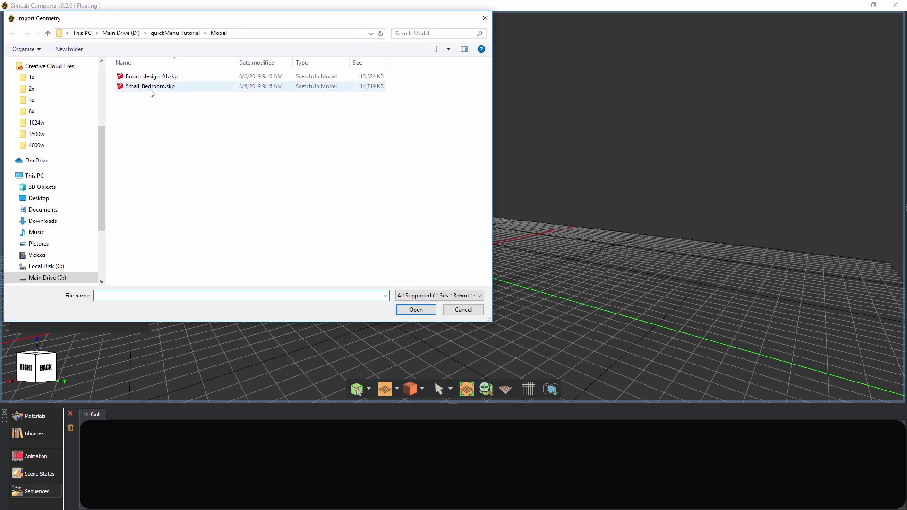
left_click(150, 89)
left_click(415, 308)
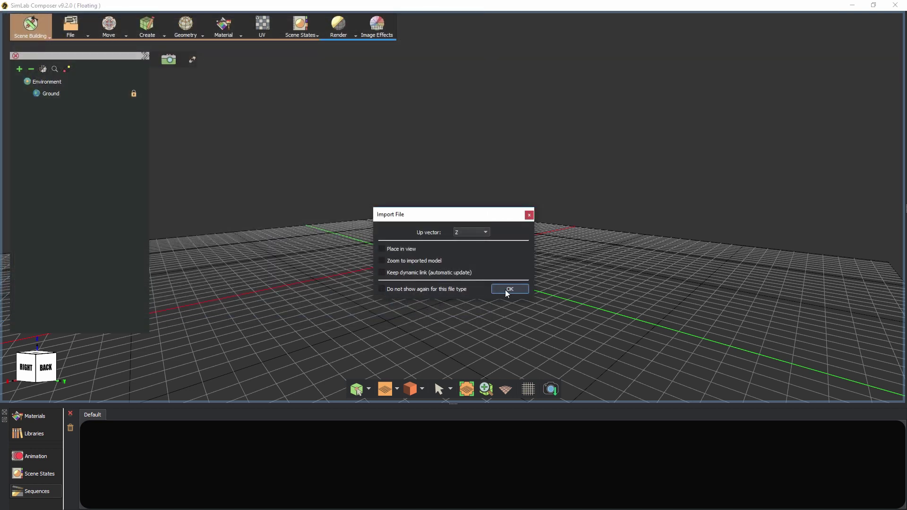
left_click(505, 289)
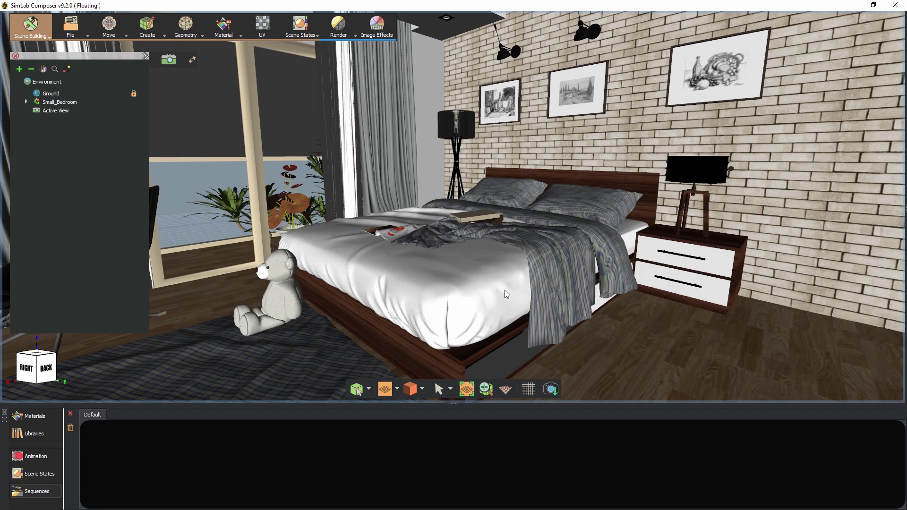
Select the grey blanket, the pillows and the white bed cover one after another to view their quick menus.
left_click(533, 247)
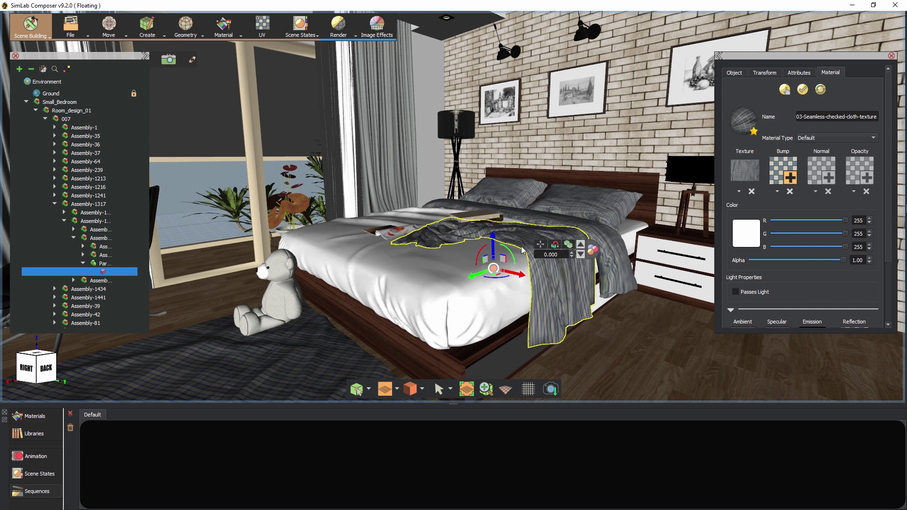
left_click(582, 206)
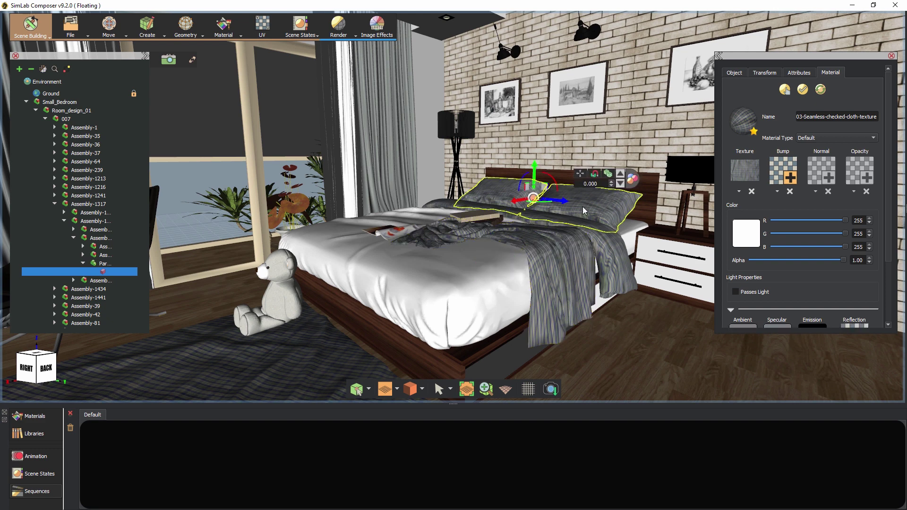
left_click(436, 268)
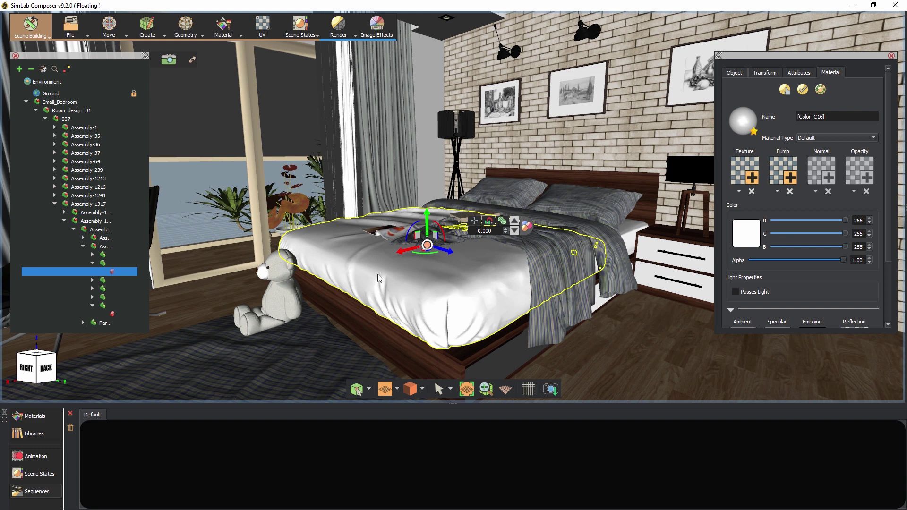
Select the teddy bear's body and try snapping it to the rug.
left_click(286, 290)
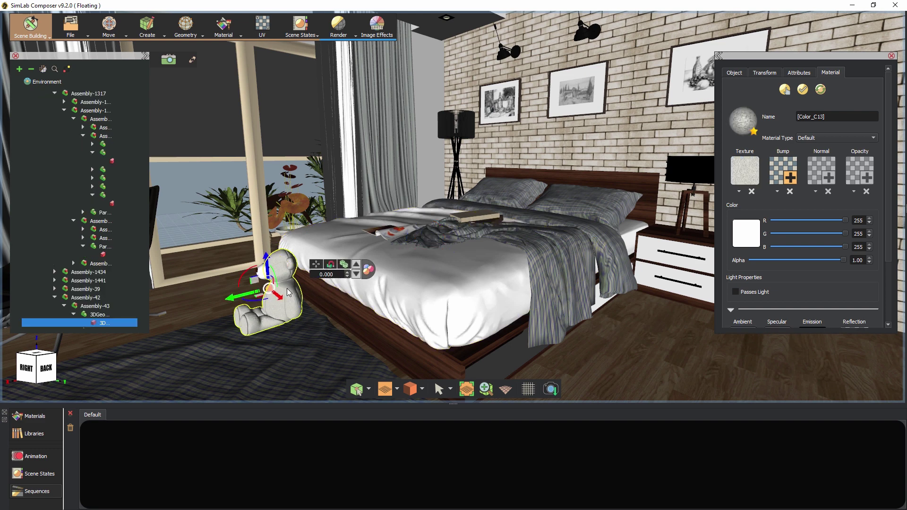
left_click(316, 265)
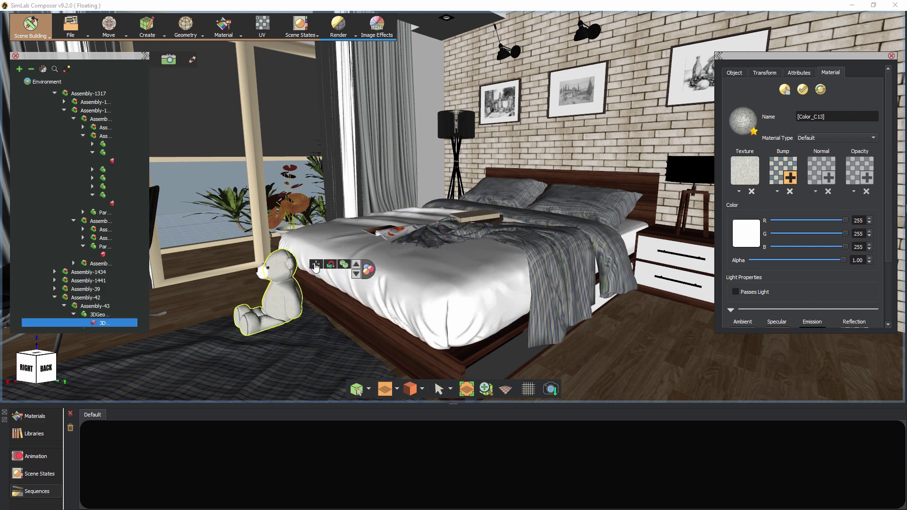
left_click(316, 266)
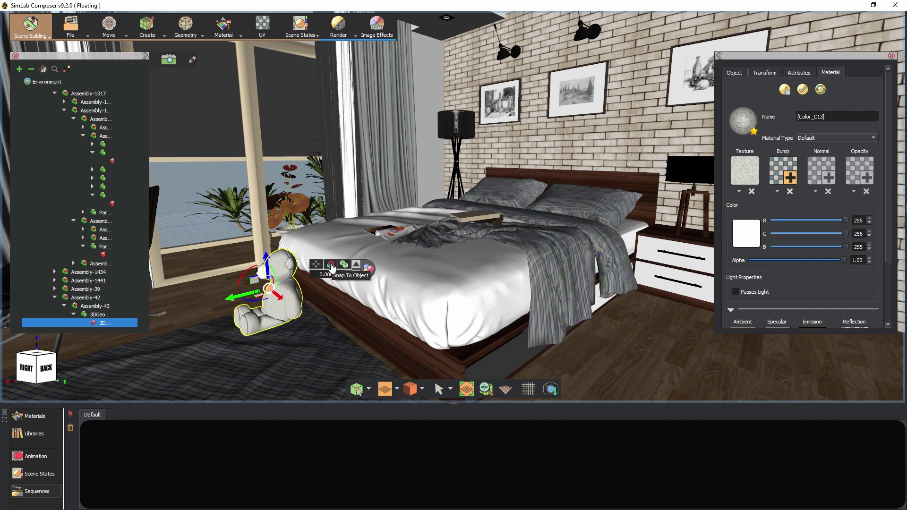
left_click(331, 265)
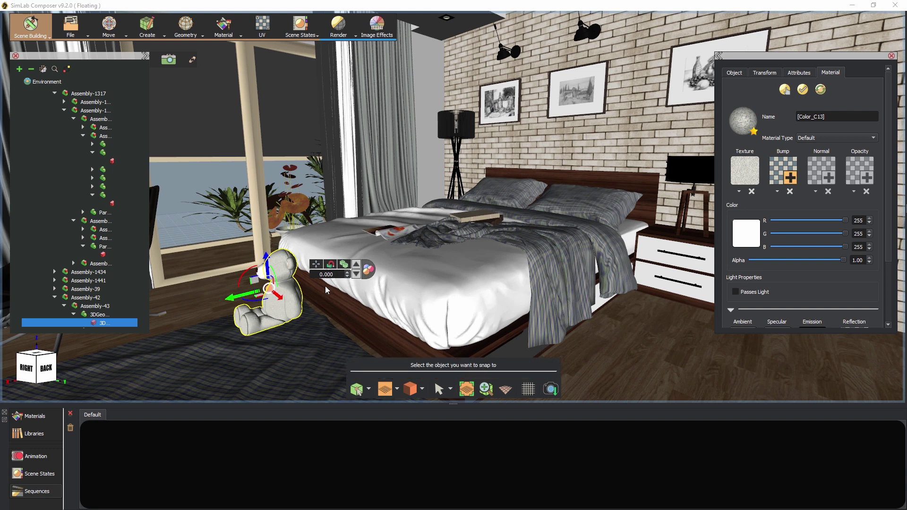
left_click(312, 361)
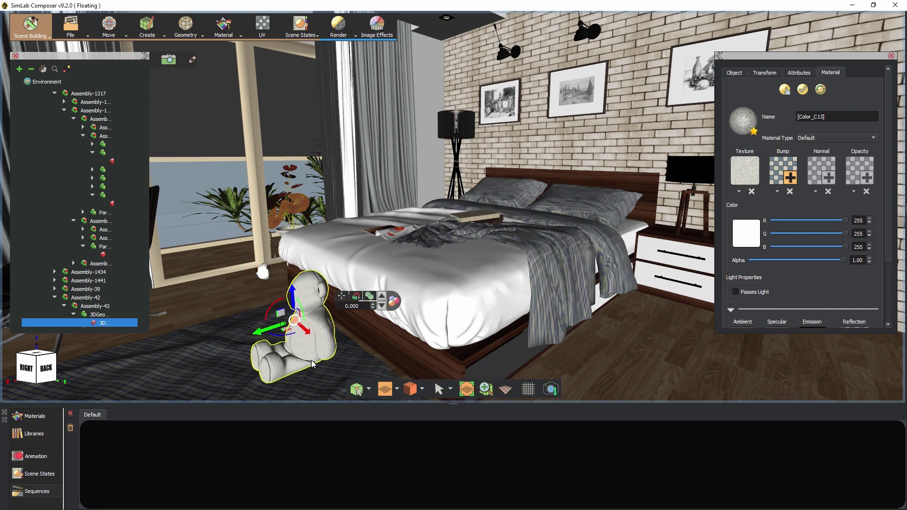
Widen the scene tree so full names fit, and undo the teddy bear body's snap.
scroll(314, 356, "up", 5)
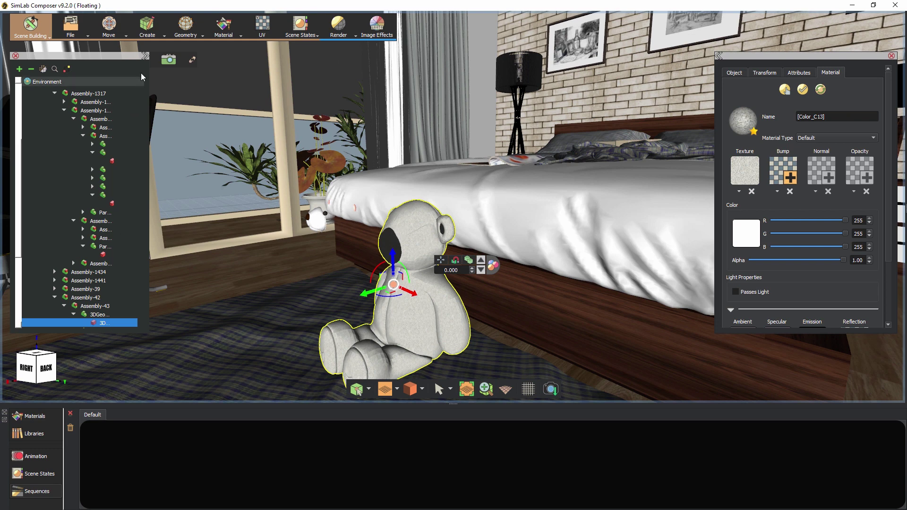
left_click_drag(145, 56, 192, 57)
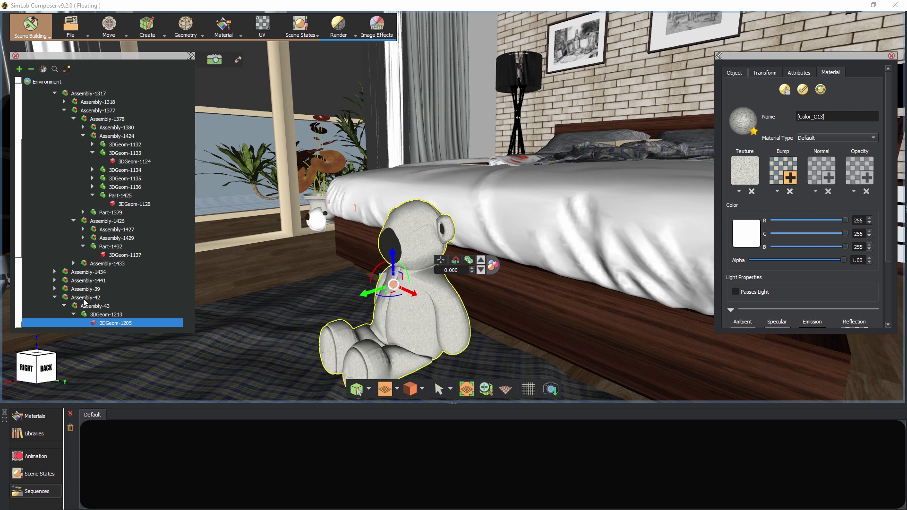
key("ctrl+z")
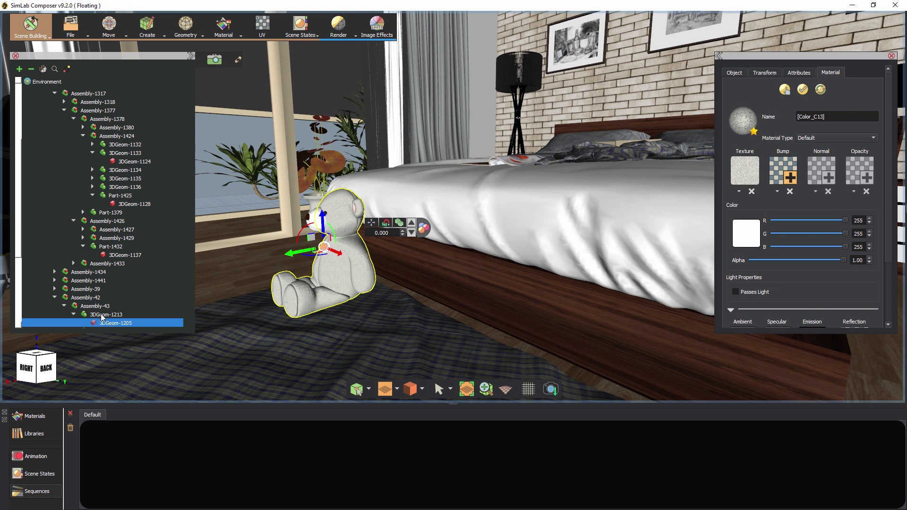
Walk the selection through the teddy bear's parent levels up to Assembly-42 in the scene tree, and reselect mesh 3DGeom-1205.
key("Up")
key("Up")
key("Up")
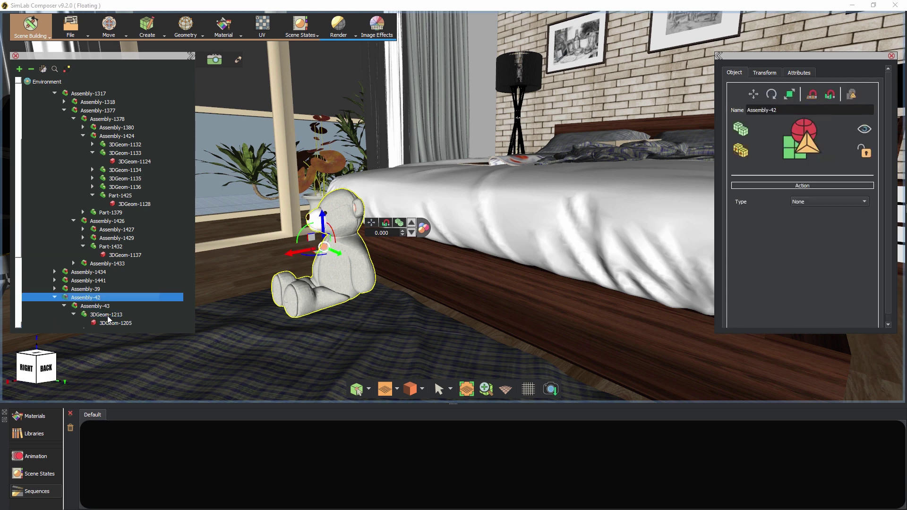
left_click(109, 322)
key("Up")
key("Up")
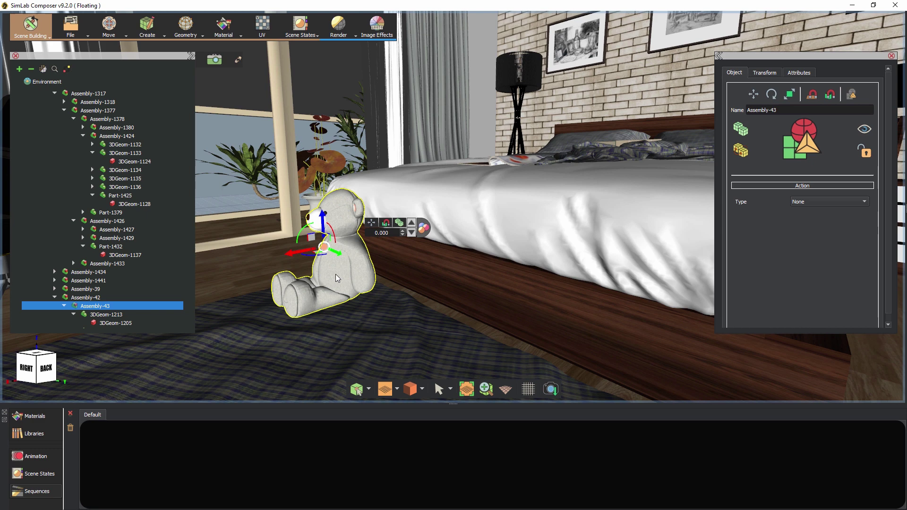
left_click(120, 322)
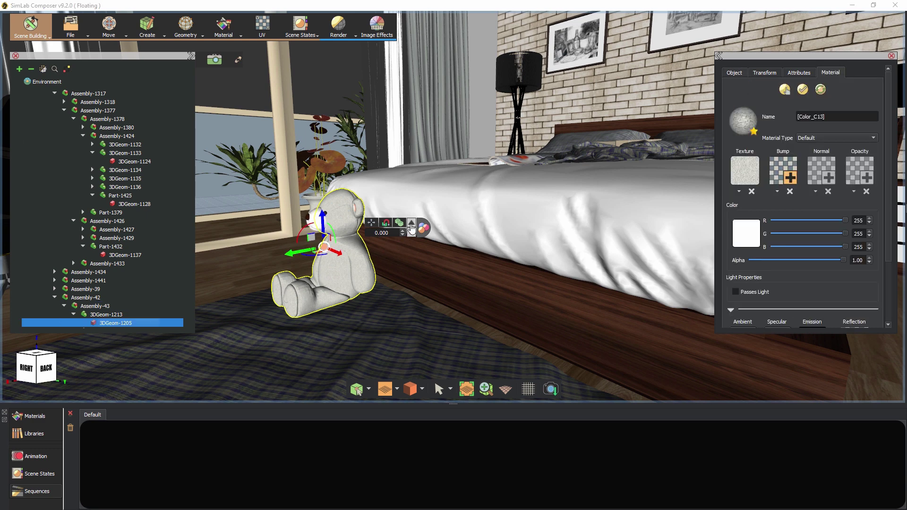
Step the selection up and down the teddy bear's hierarchy from the viewport, ending with the whole Assembly-42 selected.
left_click(410, 227)
left_click(410, 227)
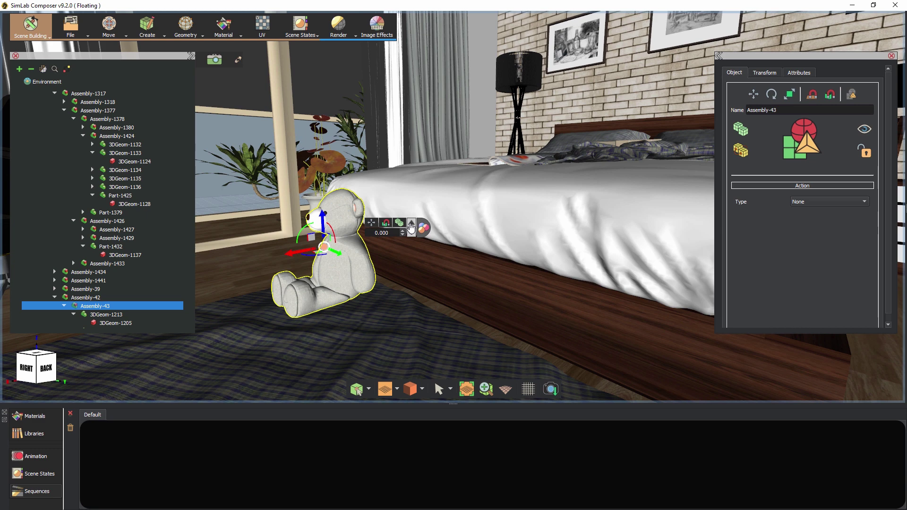
left_click(410, 227)
left_click(411, 233)
left_click(411, 232)
left_click(411, 233)
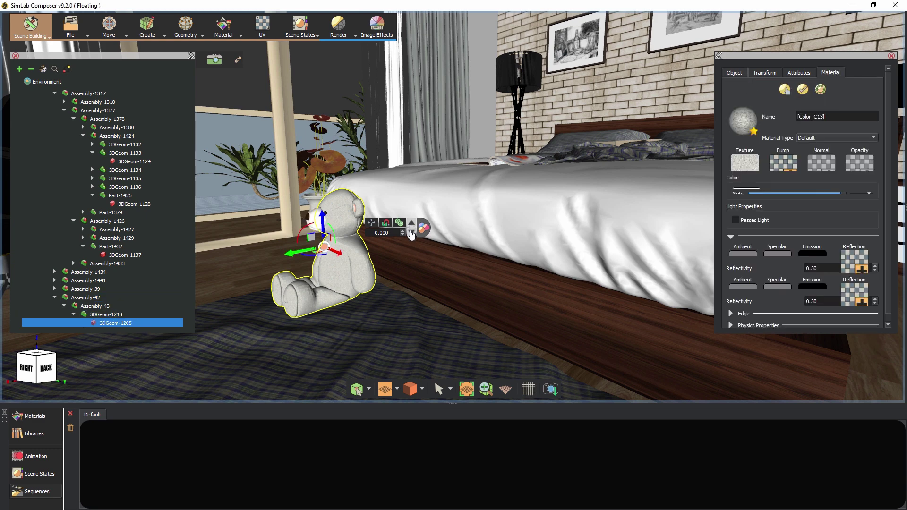
left_click(412, 227)
left_click(412, 227)
left_click(411, 227)
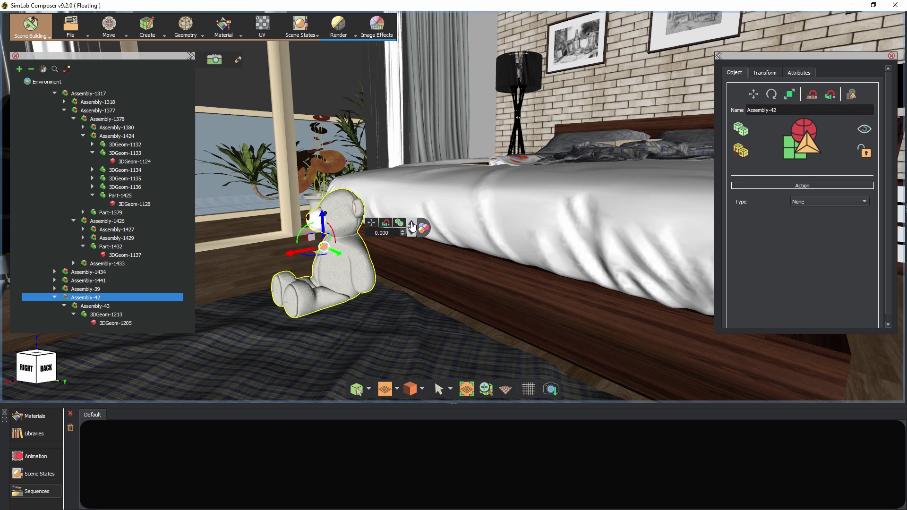
Snap the whole teddy bear assembly onto the white bed cover.
left_click(386, 222)
middle_click_drag(385, 223, 417, 190)
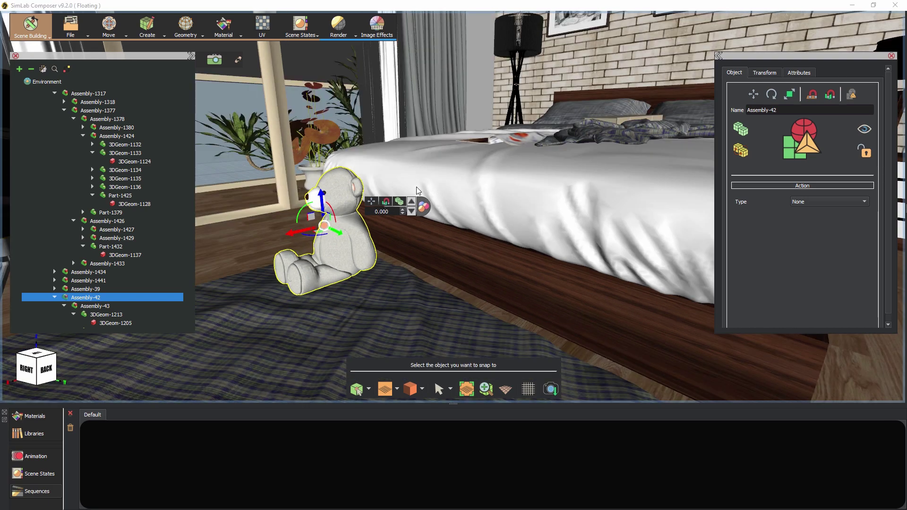
left_click(528, 151)
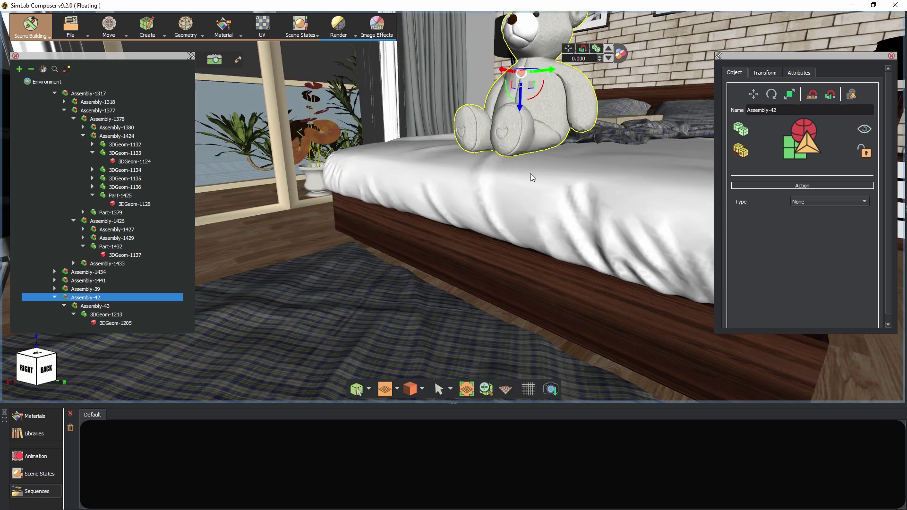
Snap the teddy bear assembly onto the rug beside the bed.
scroll(530, 174, "down", 5)
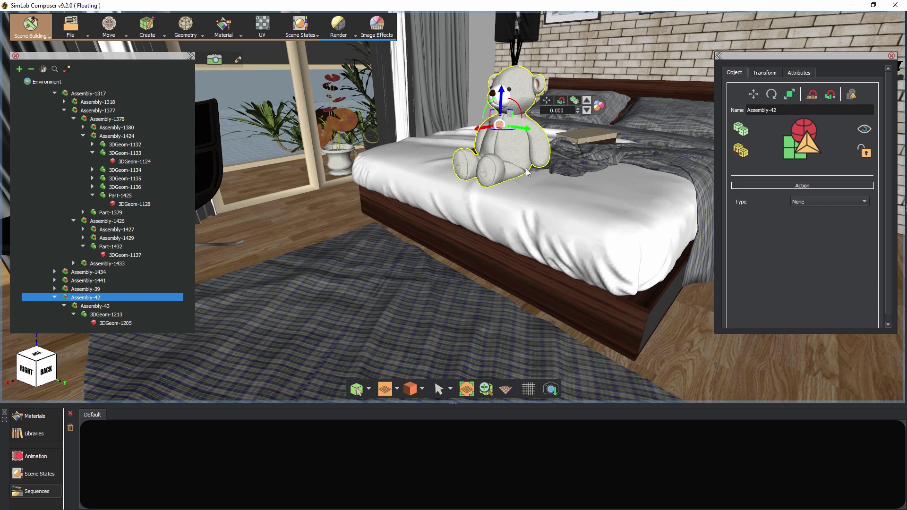
left_click(561, 102)
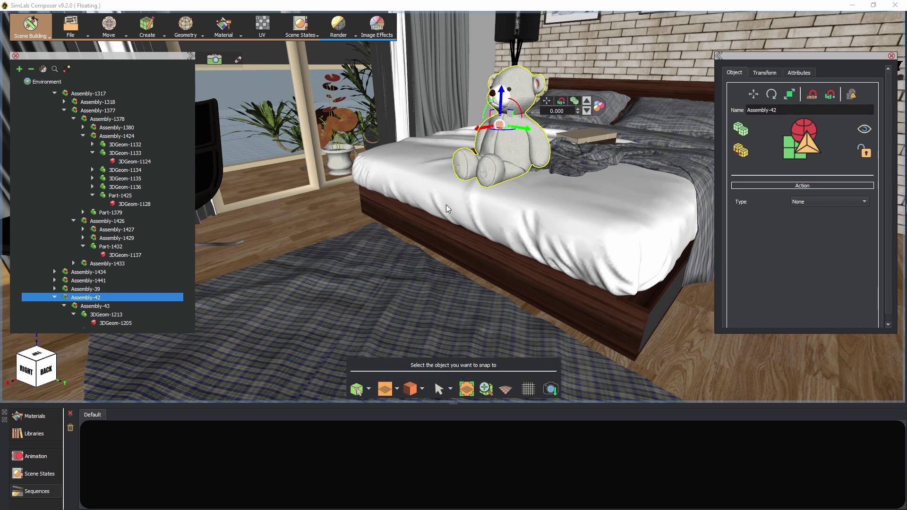
left_click(371, 274)
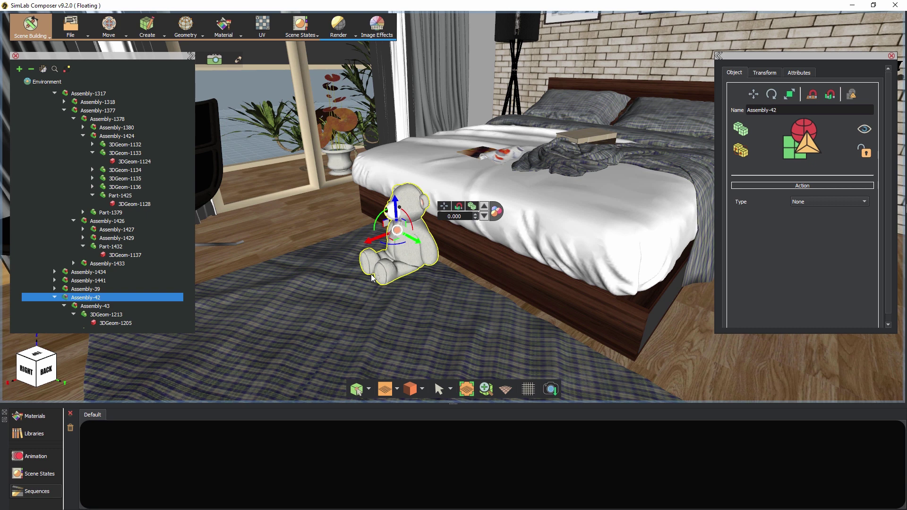
Duplicate the teddy bear twice along the green axis, moving the first copy about 0.38 and the second about 0.35.
left_click(471, 206)
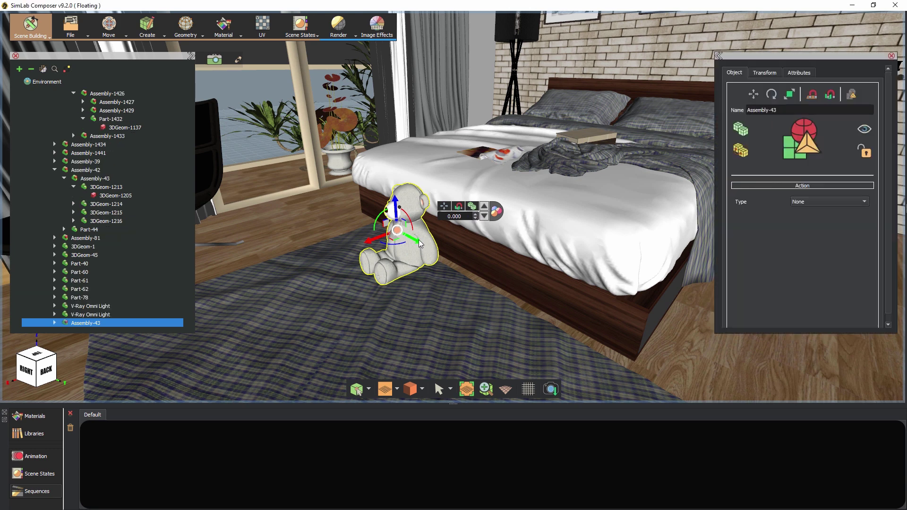
left_click_drag(423, 244, 478, 277)
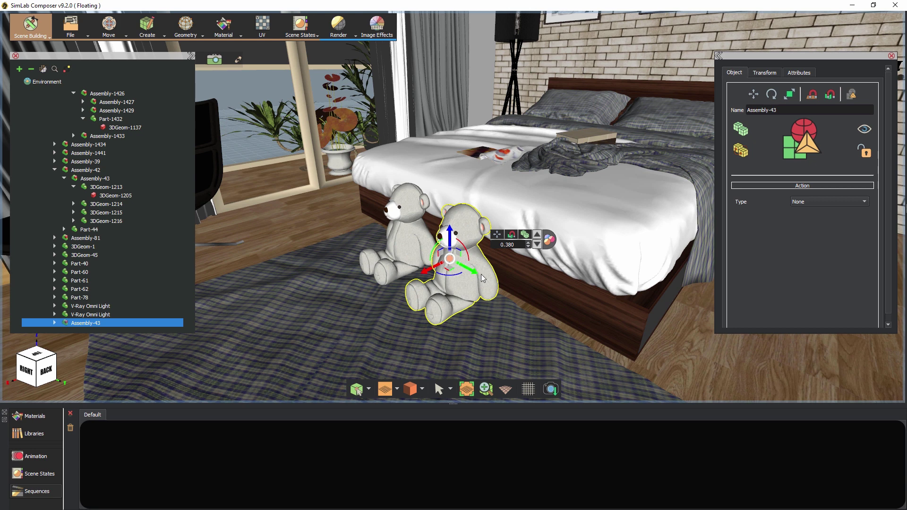
left_click(524, 235)
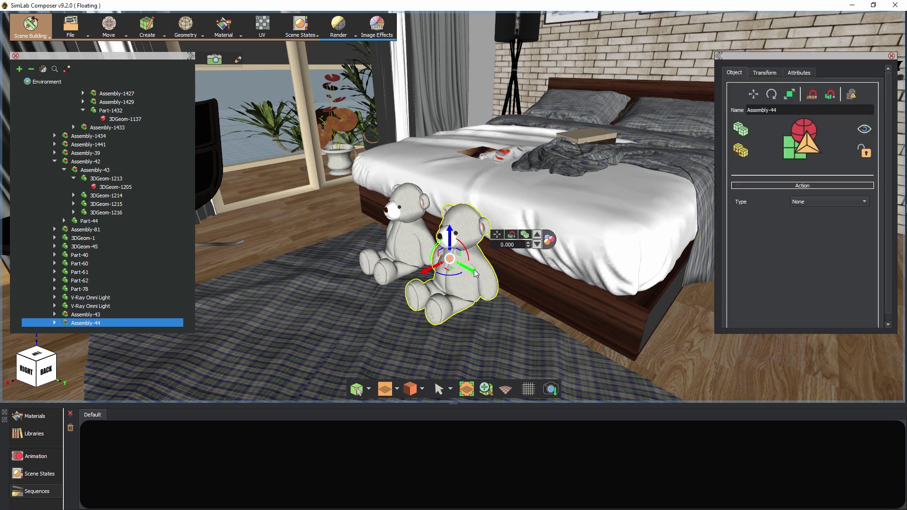
left_click_drag(476, 273, 551, 317)
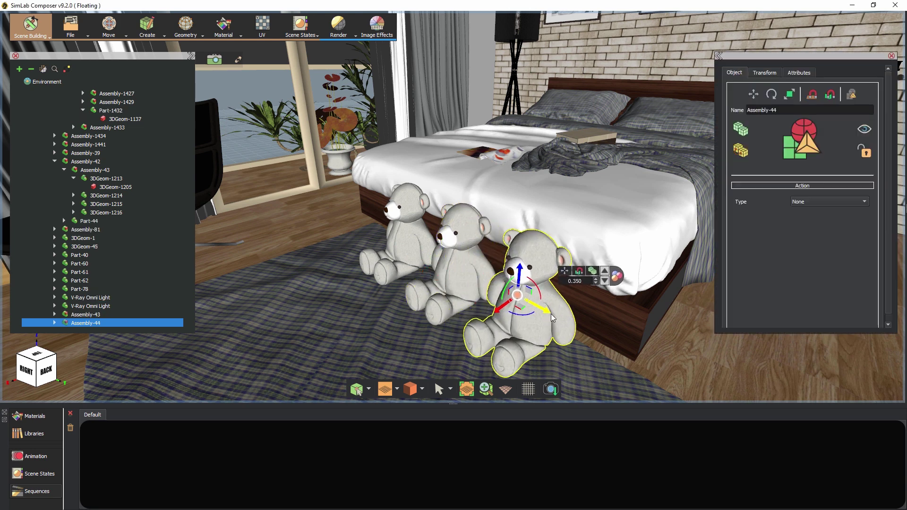
Delete both teddy bear copies, leaving the original on the rug.
key("Delete")
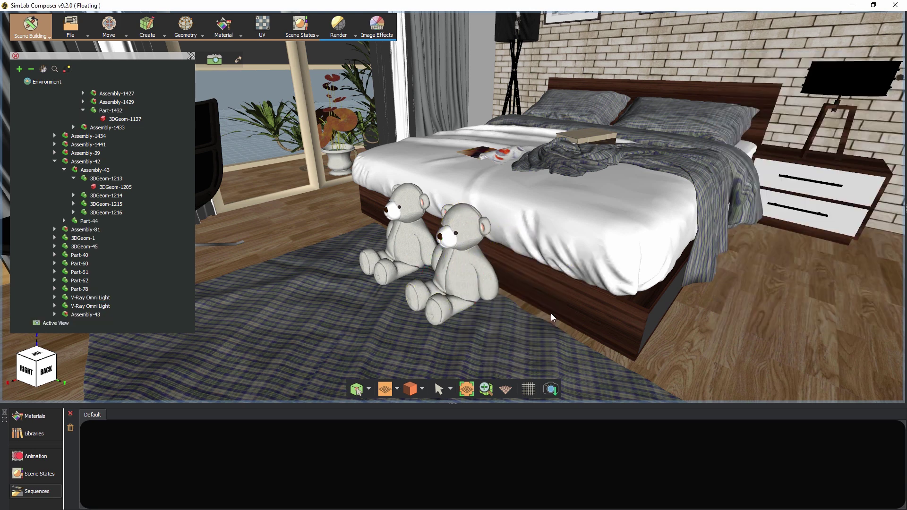
left_click(470, 259)
left_click(537, 234)
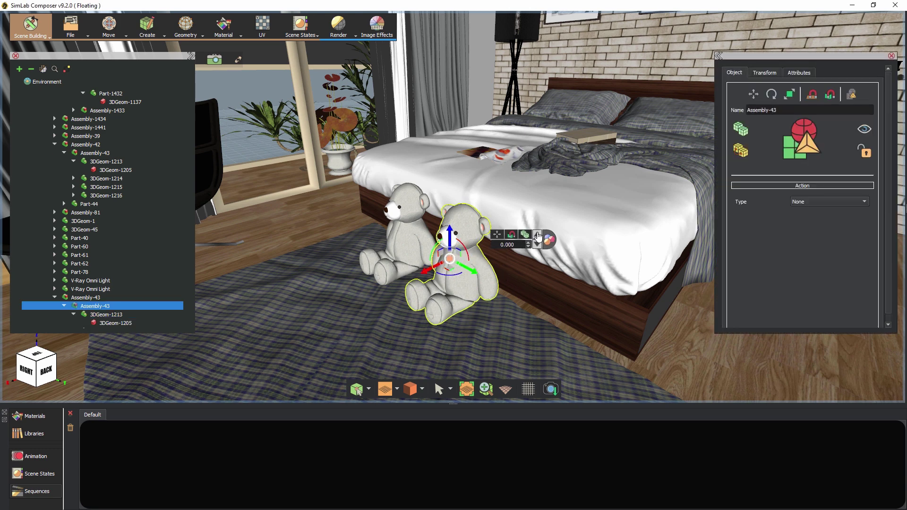
key("Delete")
Compare the glass, matte, metal and plastic quick materials on the white bed cover and apply a plastic one.
left_click(419, 214)
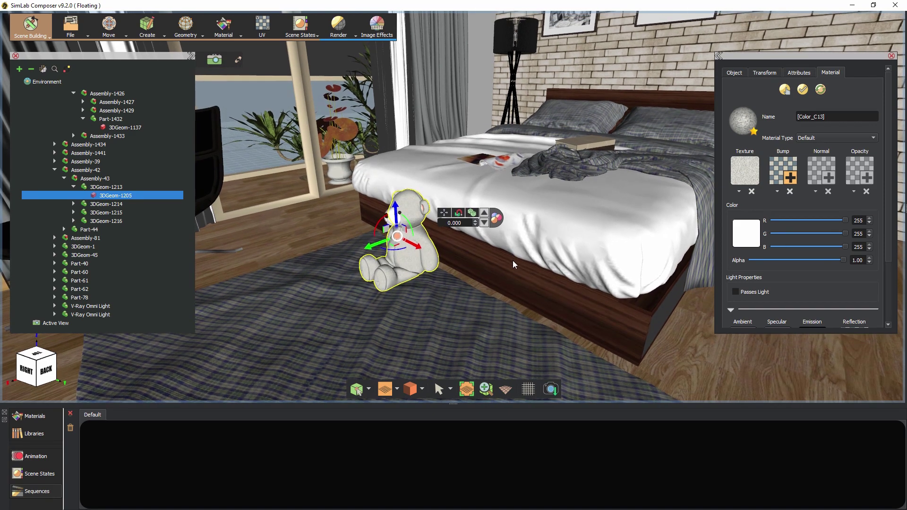
left_click(534, 211)
left_click_drag(532, 242, 582, 198)
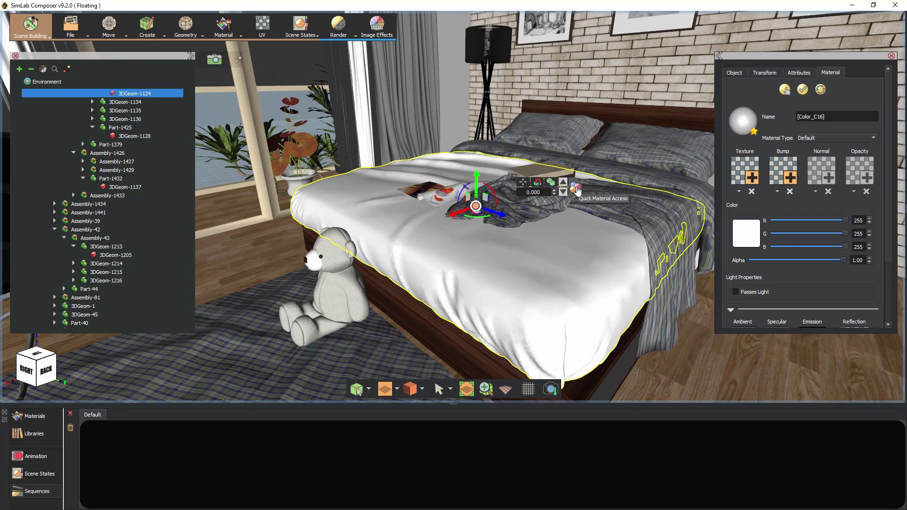
left_click(576, 189)
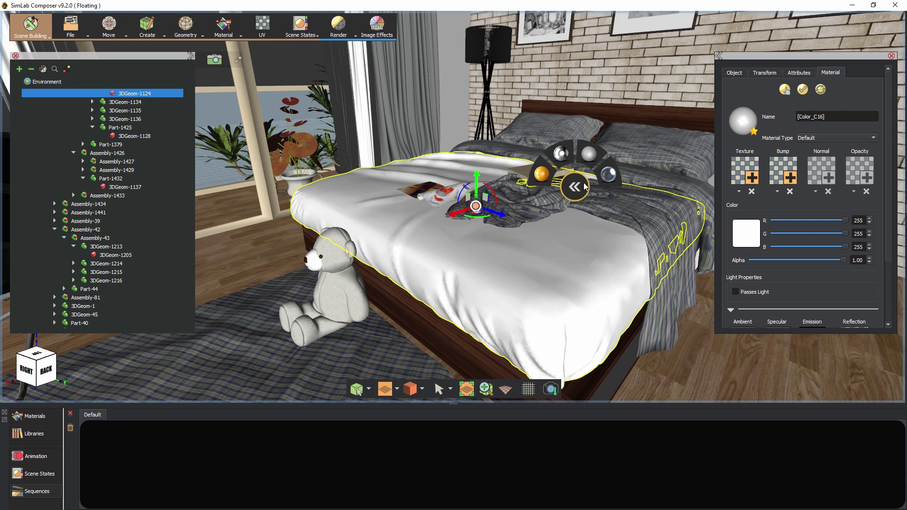
mouse_move(601, 179)
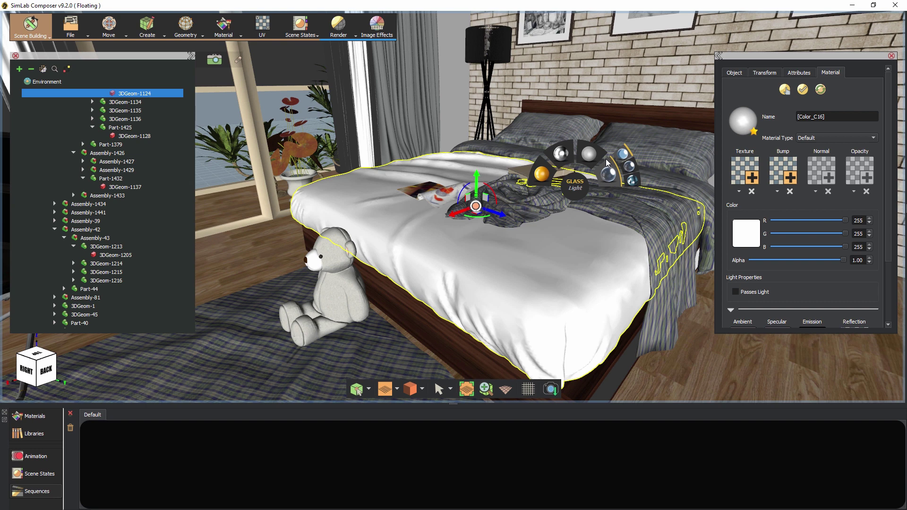
mouse_move(596, 155)
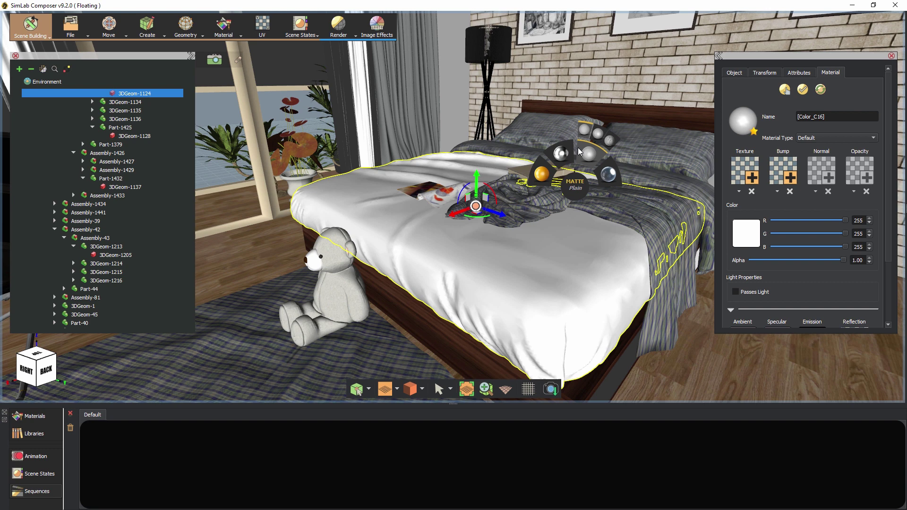
mouse_move(563, 154)
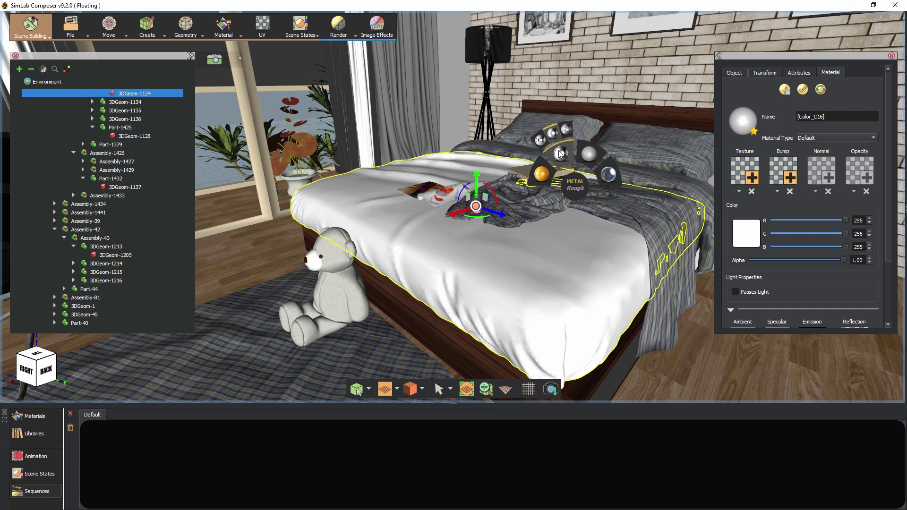
mouse_move(542, 178)
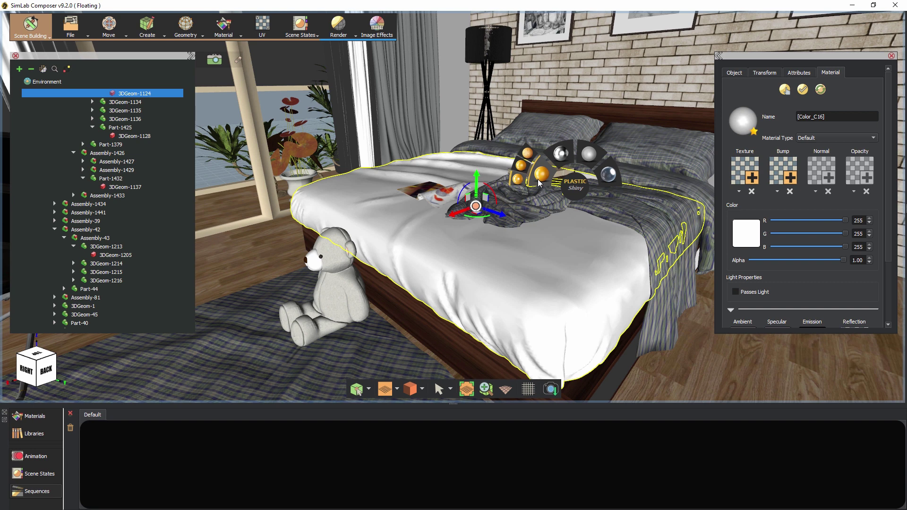
left_click(538, 175)
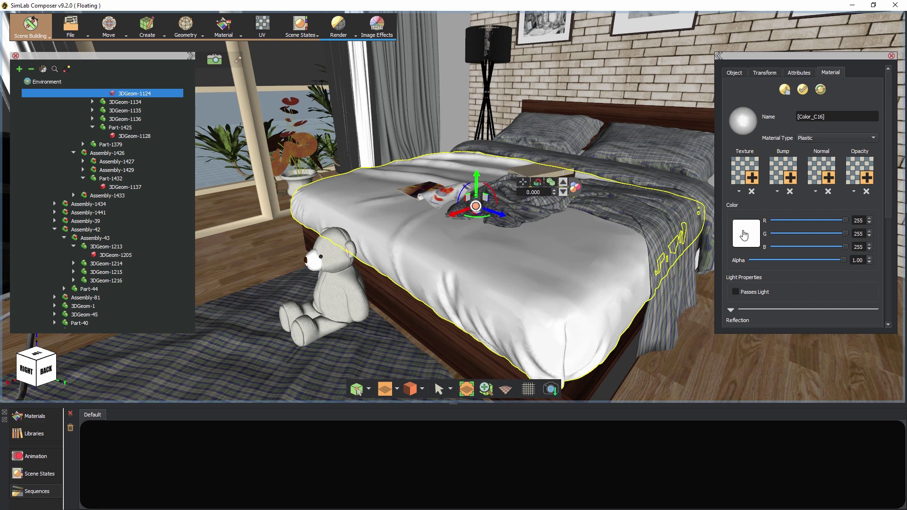
left_click_drag(888, 186, 881, 290)
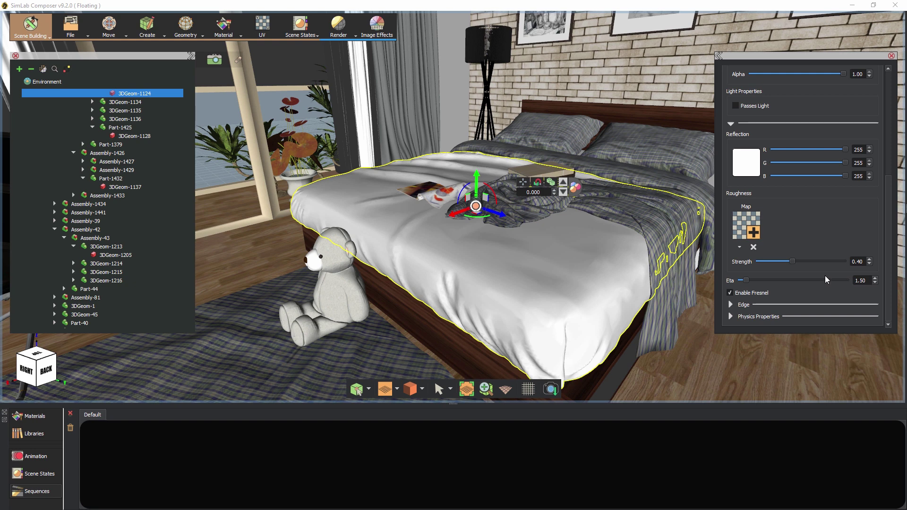
Apply a plastic quick material to the bed frame's wooden board beside the teddy bear and check its reflection and roughness settings.
middle_click_drag(534, 254, 456, 265)
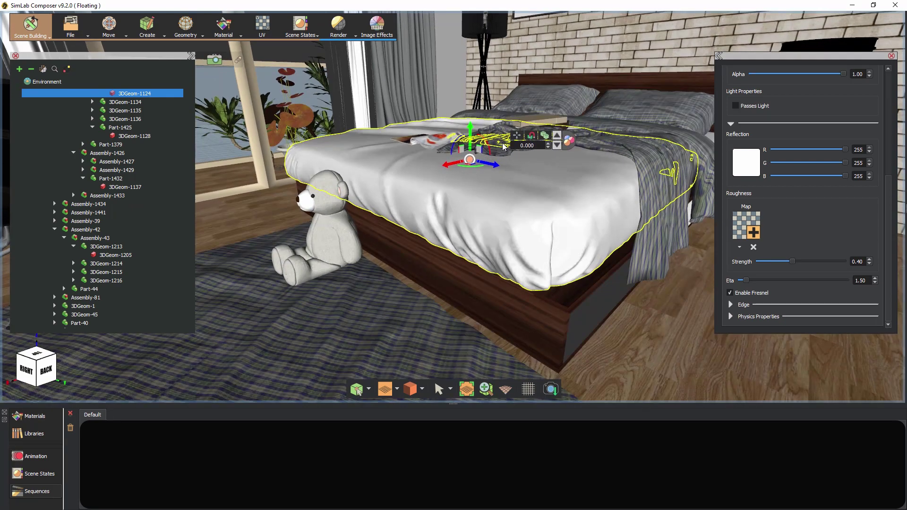
left_click(453, 273)
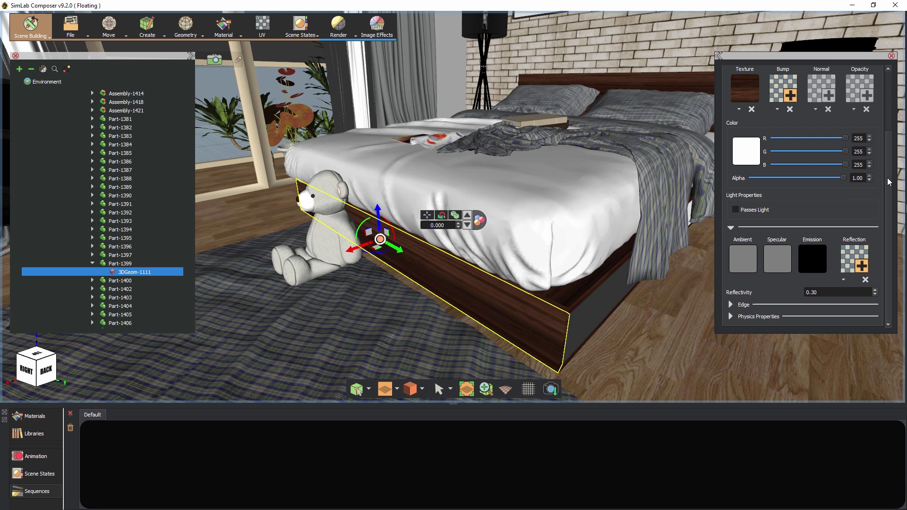
left_click_drag(892, 182, 892, 130)
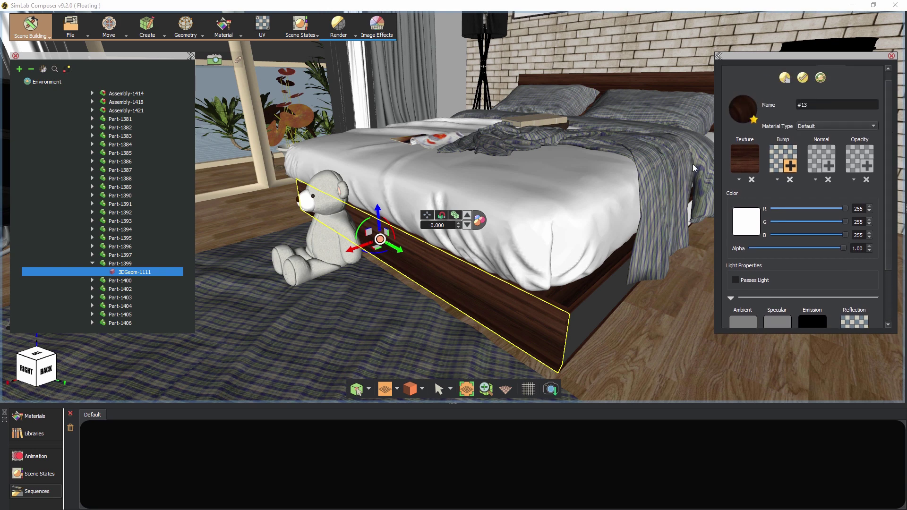
left_click(478, 224)
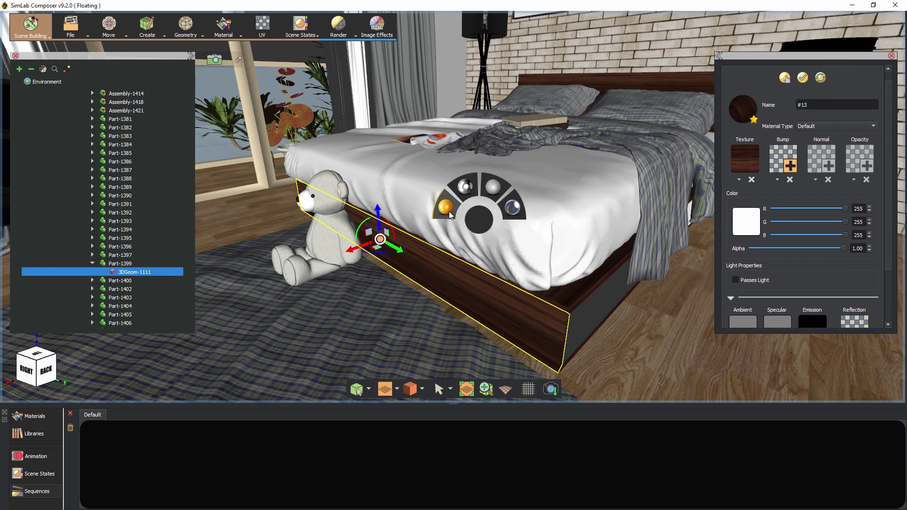
left_click(428, 203)
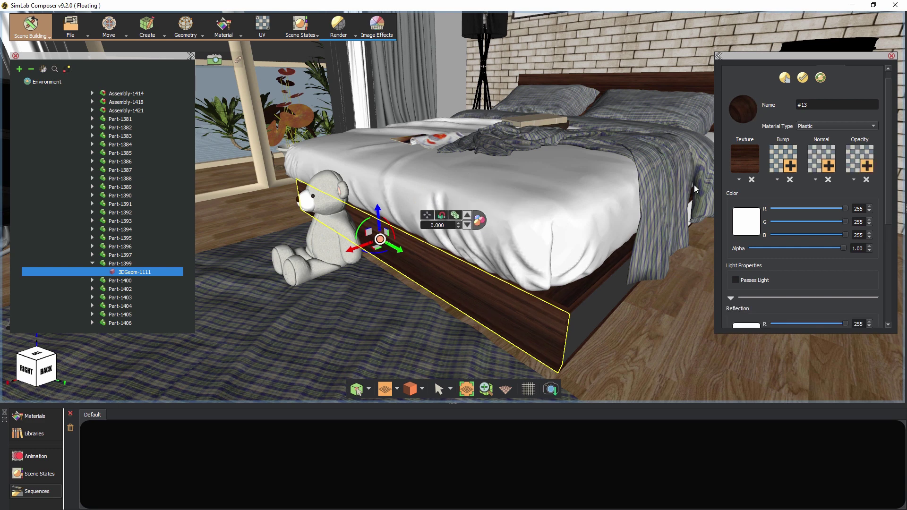
scroll(883, 199, "down", 4)
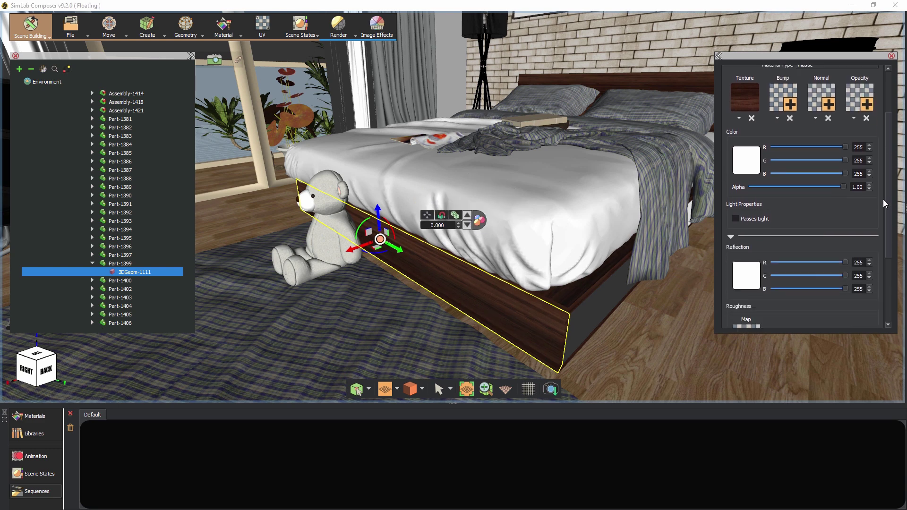
scroll(880, 262, "down", 1)
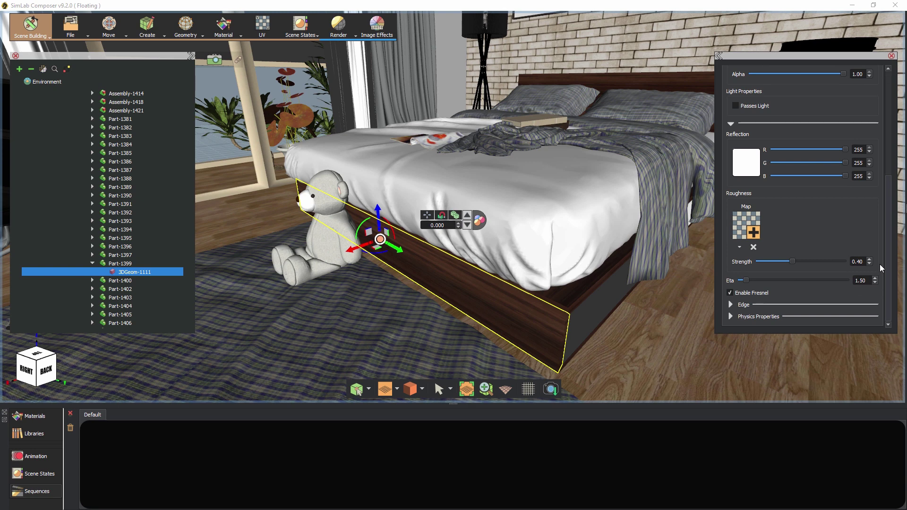
scroll(879, 264, "up", 5)
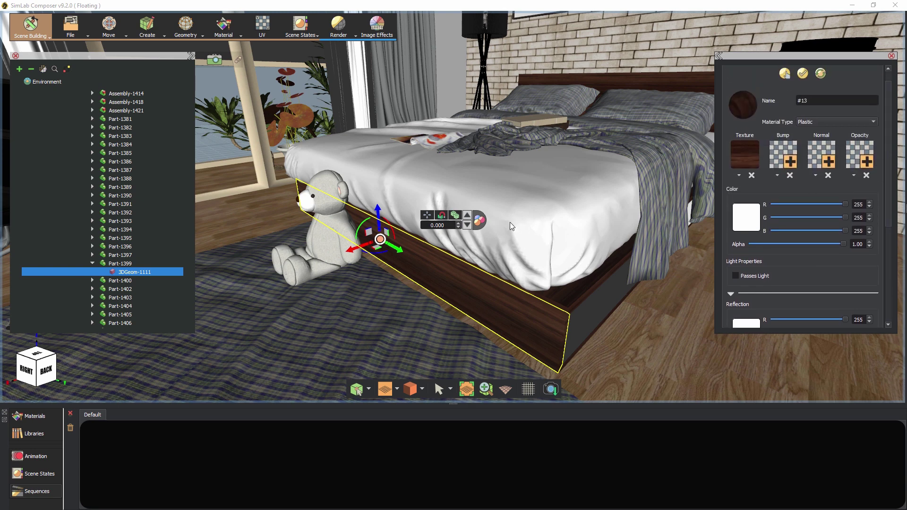
Apply the plastic variant with bump and normal maps to the wooden bed board and inspect its texture, bump and normal map settings.
left_click(479, 220)
left_click(479, 221)
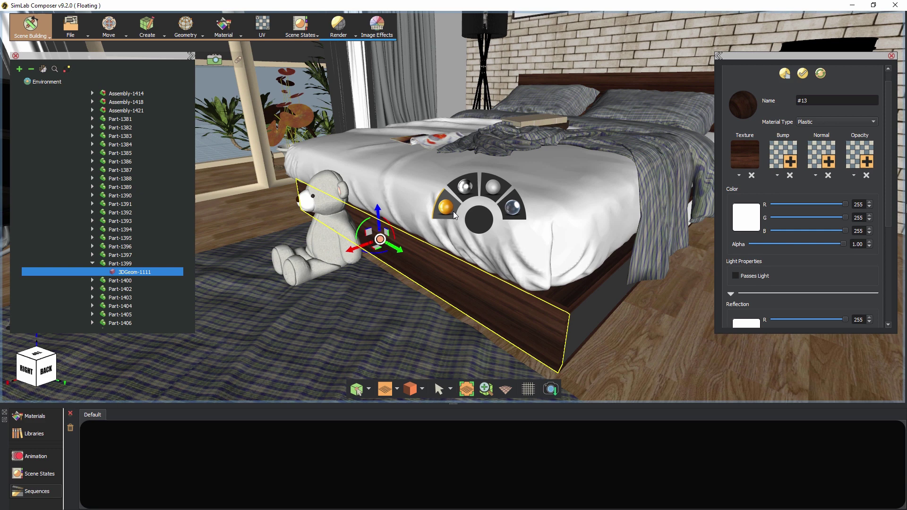
left_click(434, 190)
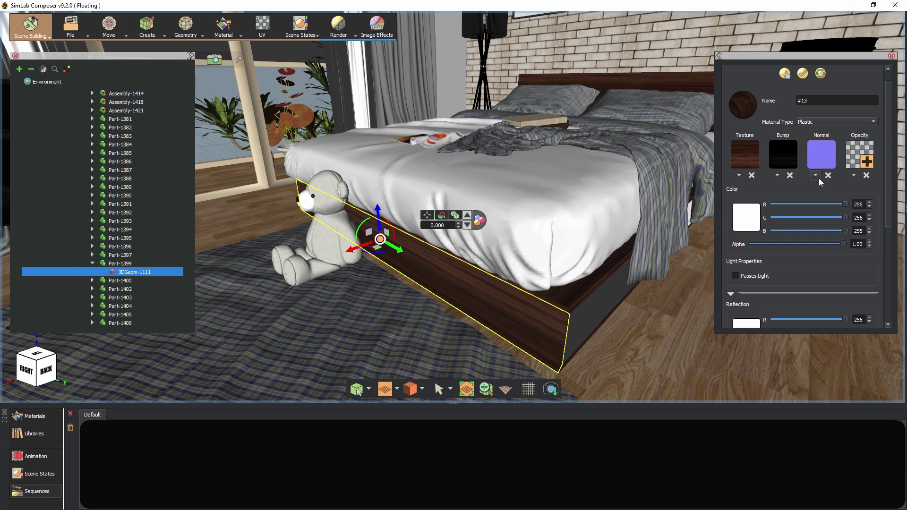
left_click(739, 176)
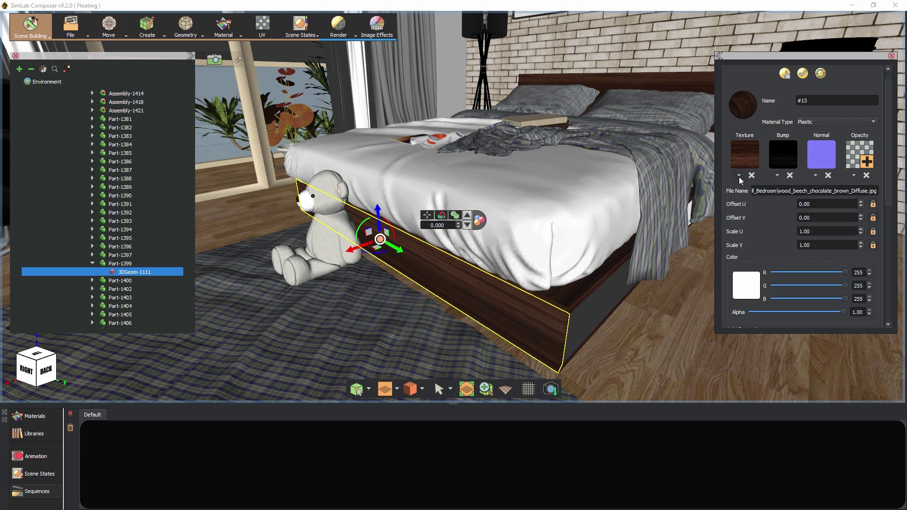
left_click(777, 175)
left_click(815, 176)
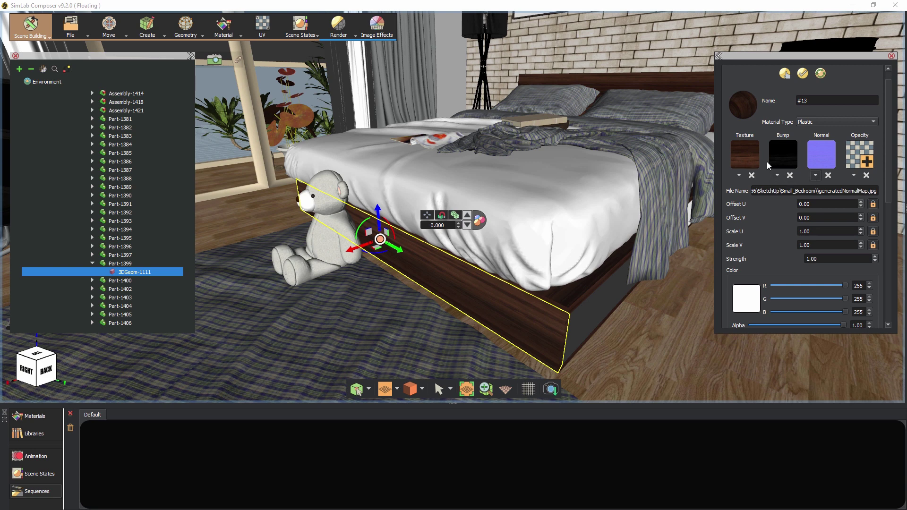
Apply the Matte Rugged quick material to the teddy bear.
left_click(325, 245)
middle_click_drag(325, 244, 508, 249)
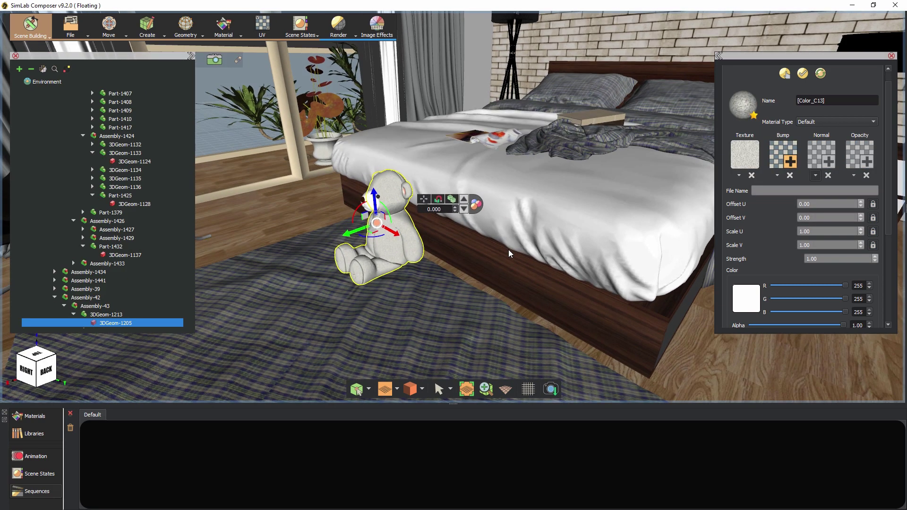
left_click(476, 205)
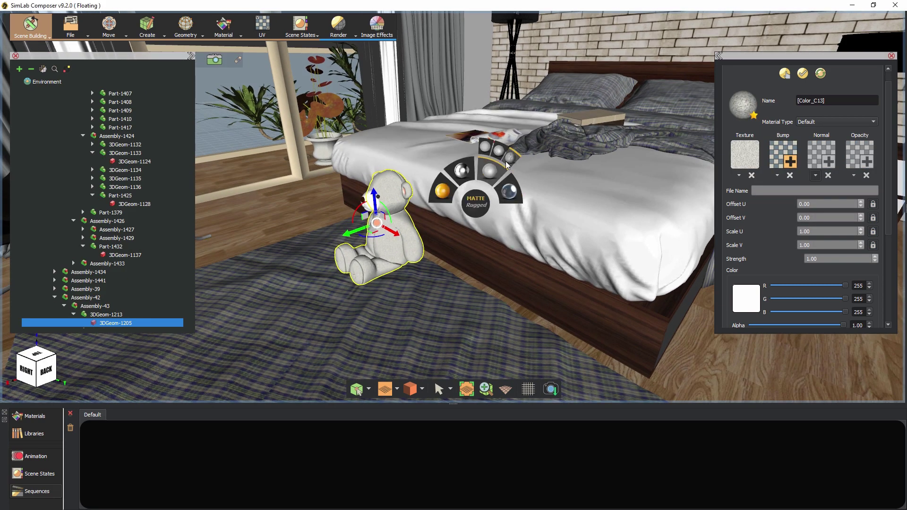
left_click(508, 161)
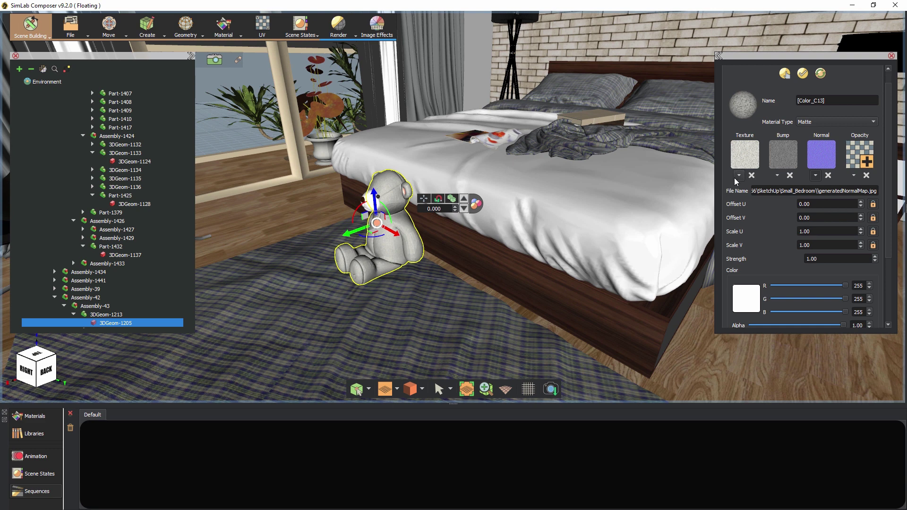
Select the wooden boards of the bed frame one after another to examine their material and its maps.
middle_click_drag(634, 210, 492, 278)
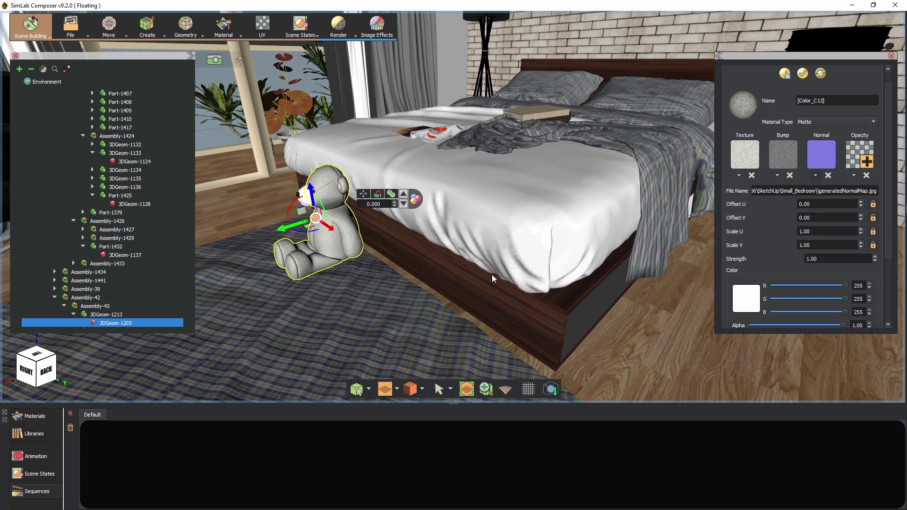
left_click(506, 316)
left_click(555, 296)
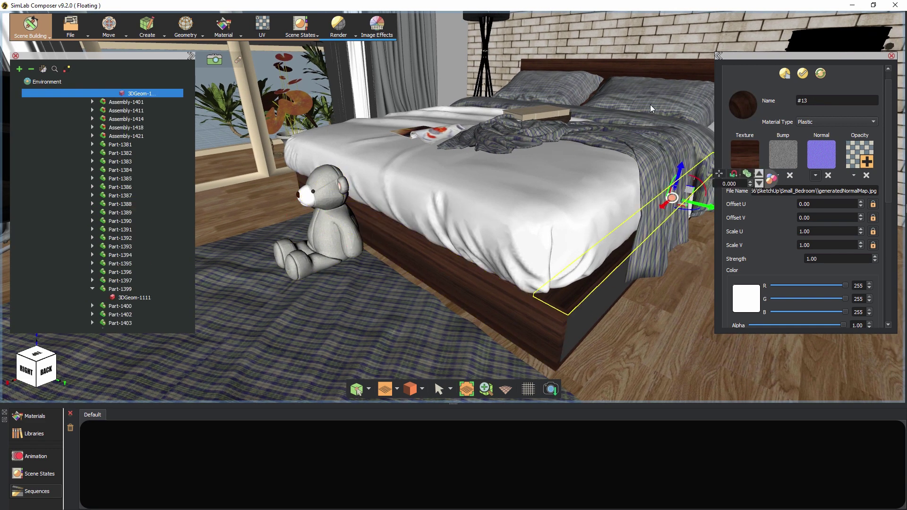
left_click(655, 70)
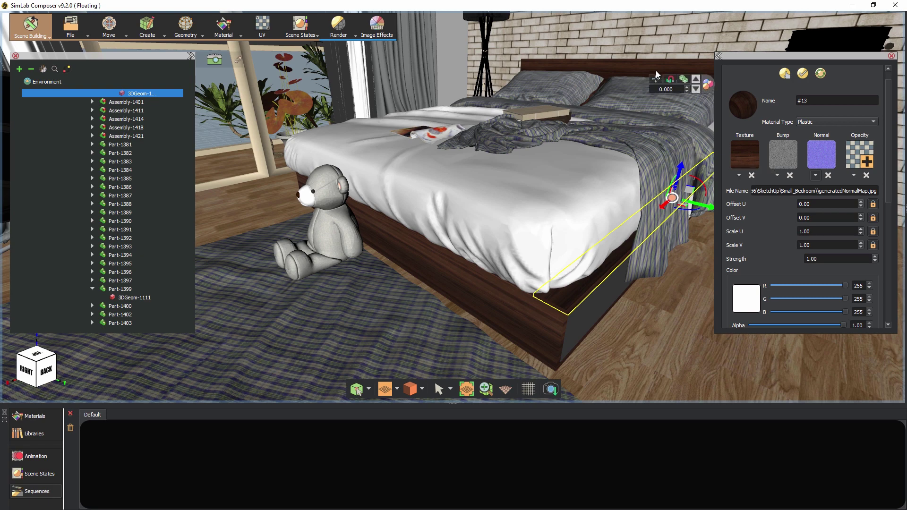
left_click(554, 343)
Apply the plastic quick material with bump and normal maps to the brick wall behind the bed.
scroll(520, 293, "down", 3)
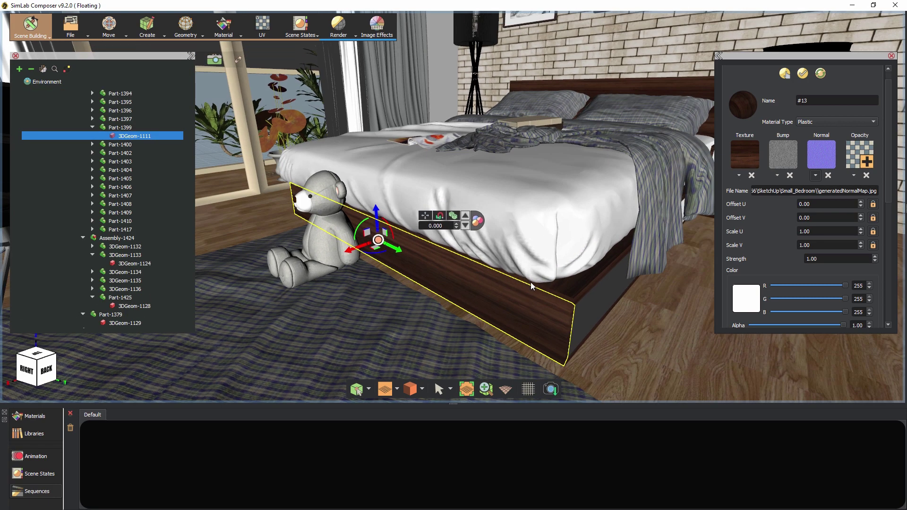
scroll(402, 331, "down", 3)
scroll(402, 335, "down", 2)
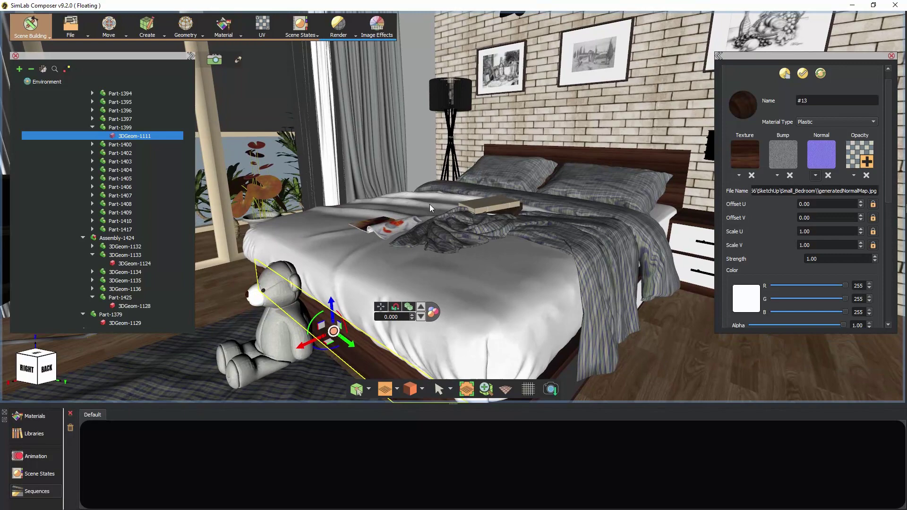
middle_click_drag(429, 204, 437, 254)
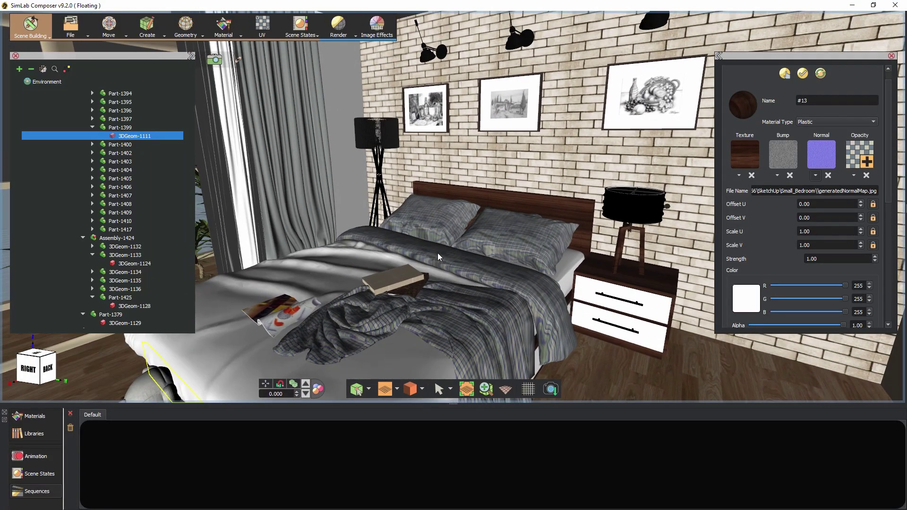
left_click(566, 152)
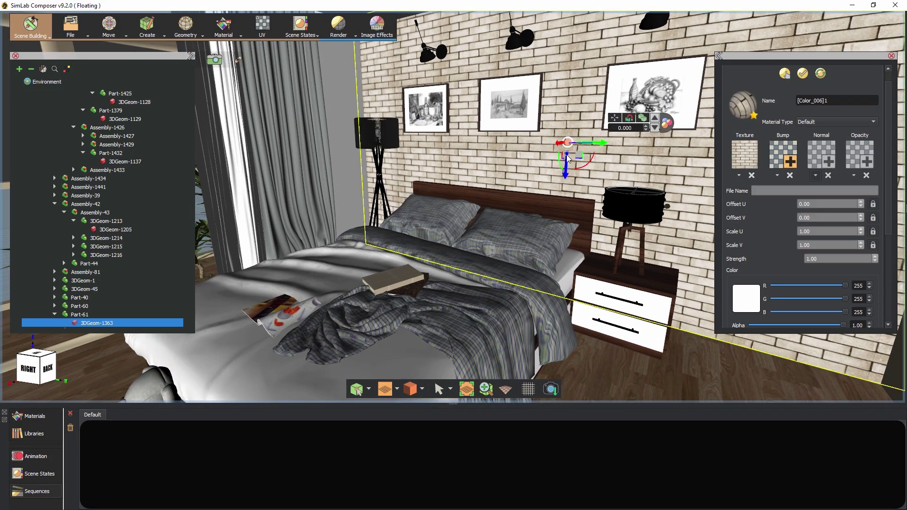
left_click(666, 124)
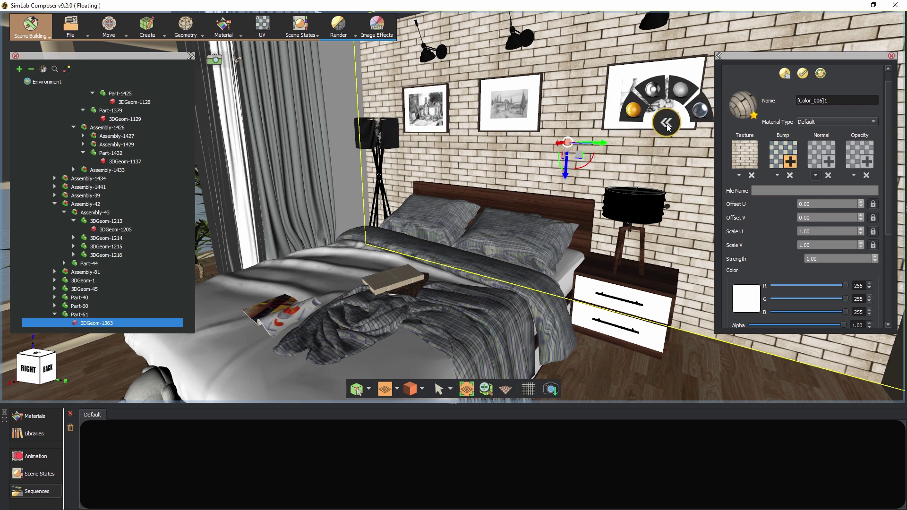
mouse_move(632, 110)
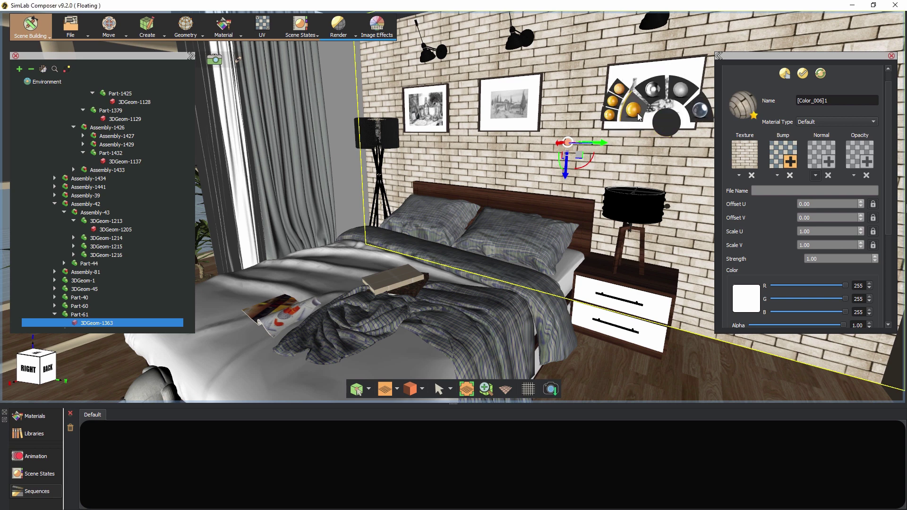
left_click(621, 92)
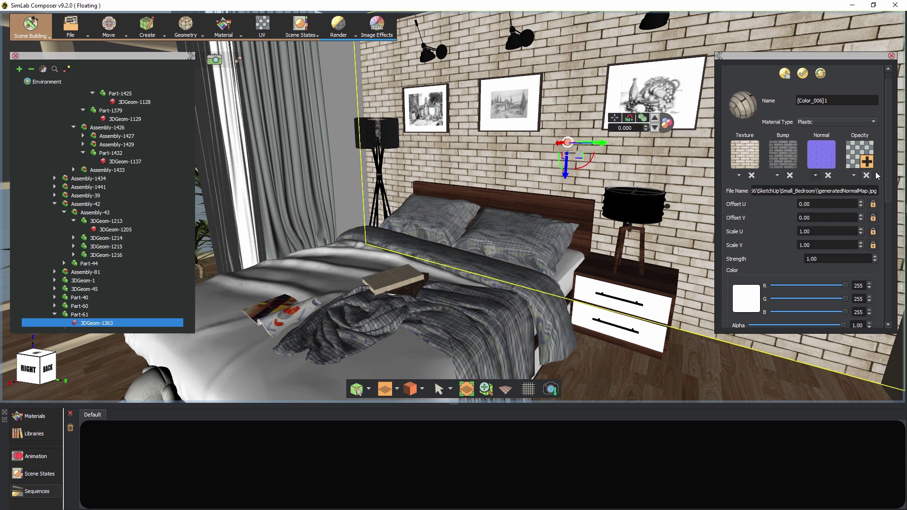
Increase the roughness strength of the brick wall's plastic material.
left_click_drag(890, 168, 879, 297)
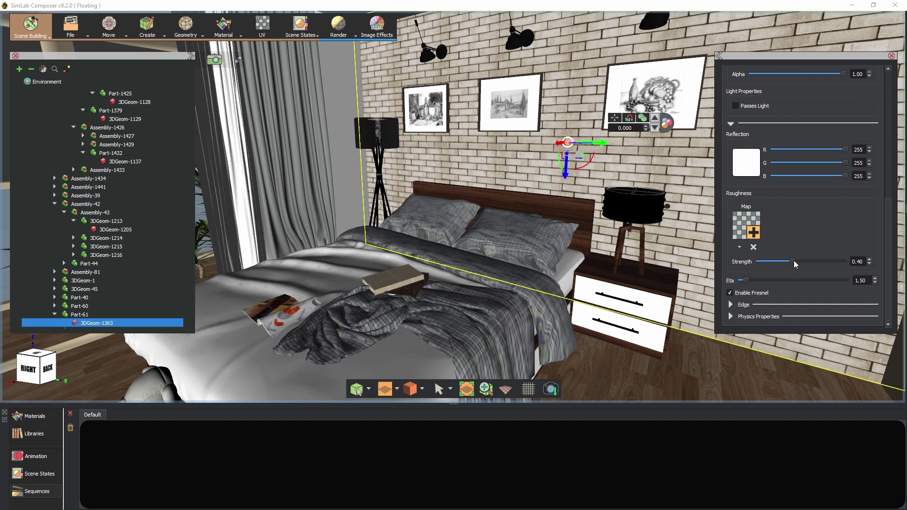
left_click_drag(794, 261, 820, 261)
left_click_drag(882, 255, 884, 135)
Apply a metal quick material to the small black ceiling light near the brick wall.
left_click_drag(507, 190, 568, 115)
left_click(567, 116)
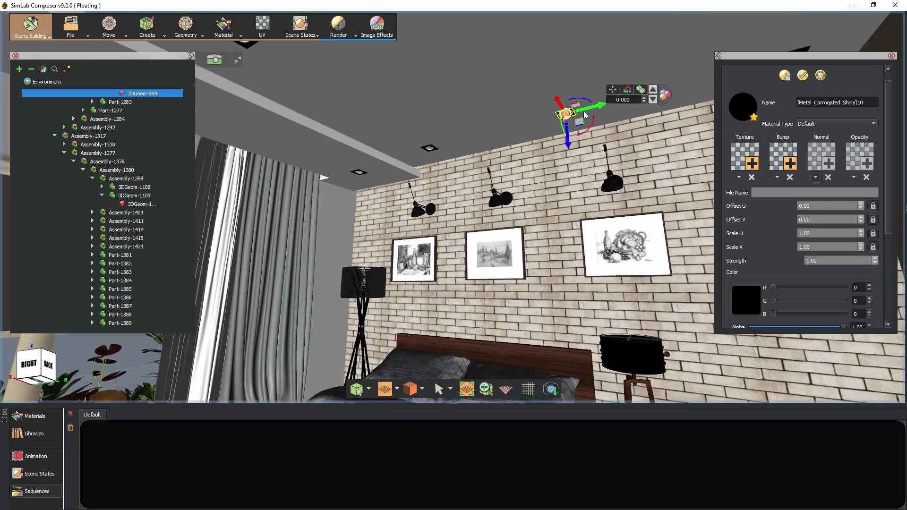
mouse_move(663, 98)
mouse_move(651, 64)
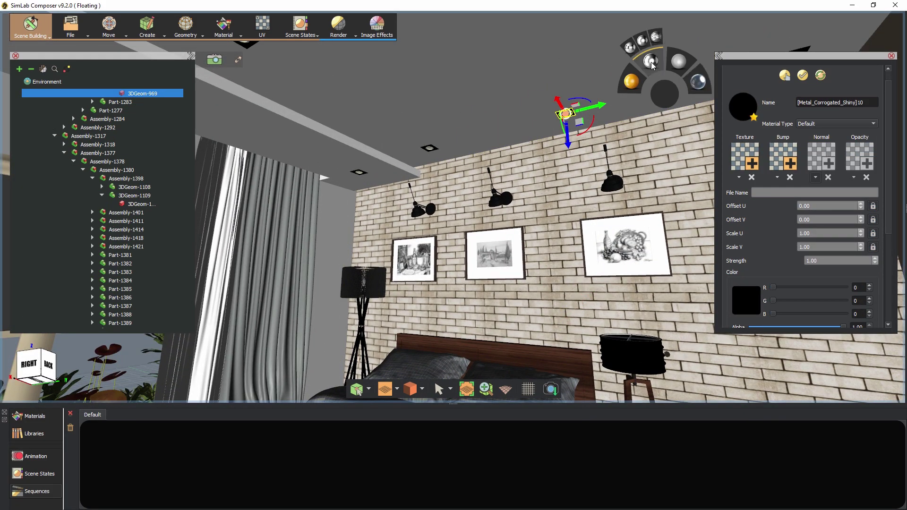
left_click(644, 48)
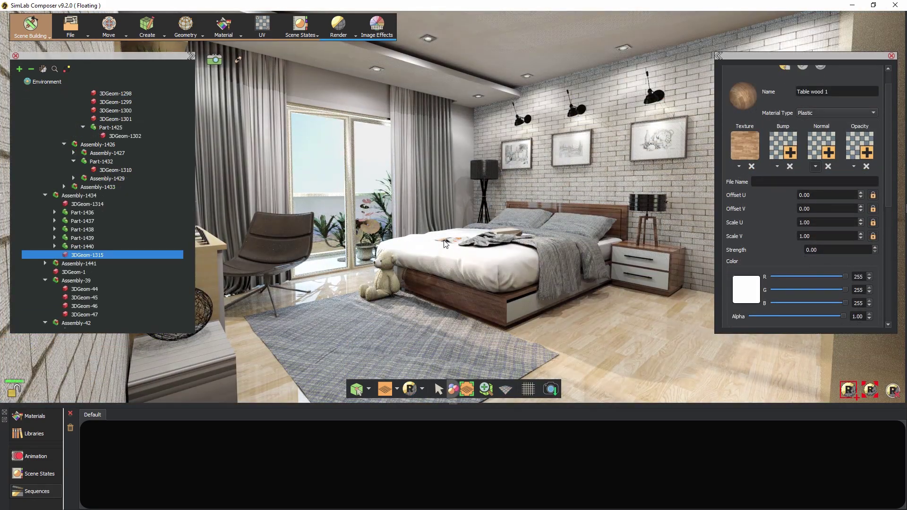